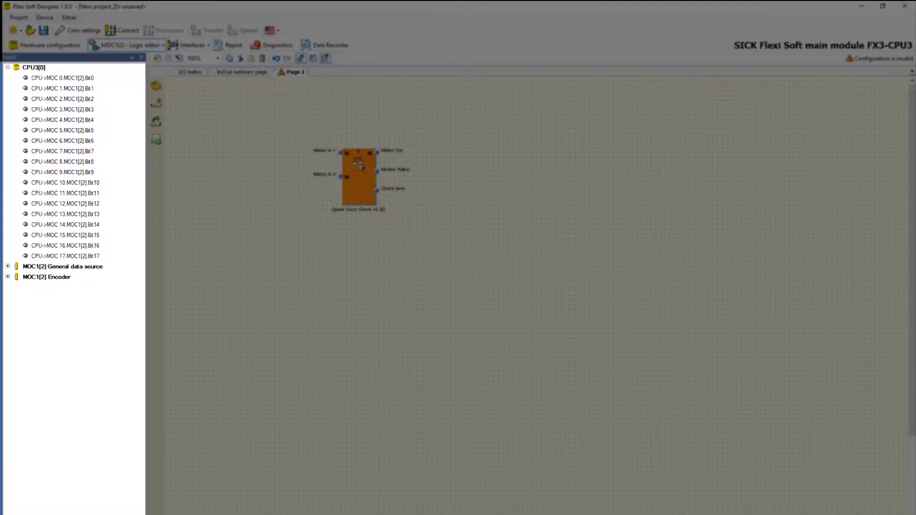
From MOC1[2] Encoder, wire Sine/Cosine E1 to Motion In 1 and SSI master E2 to Motion In 2
{"action": "double_click", "coordinate": [66, 278]}
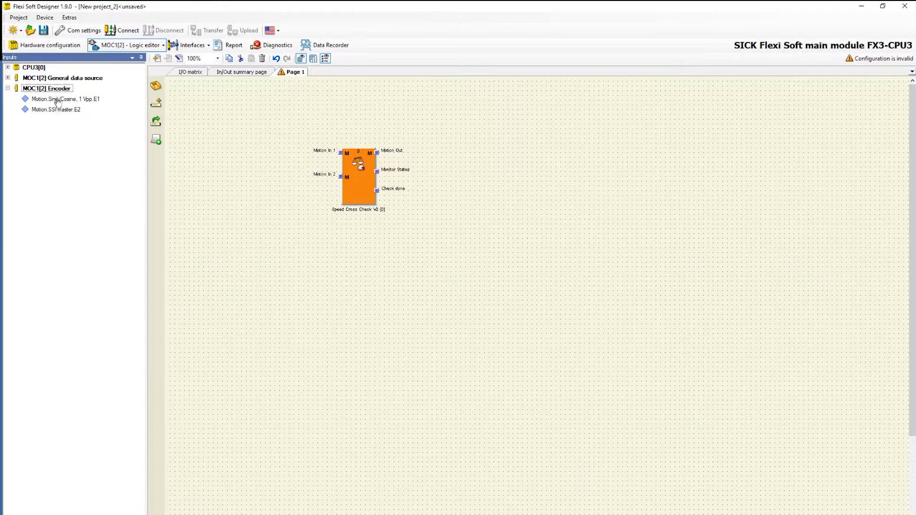
{"action": "left_click", "coordinate": [58, 100]}
{"action": "left_click_drag", "start_coordinate": [58, 102], "coordinate": [211, 156]}
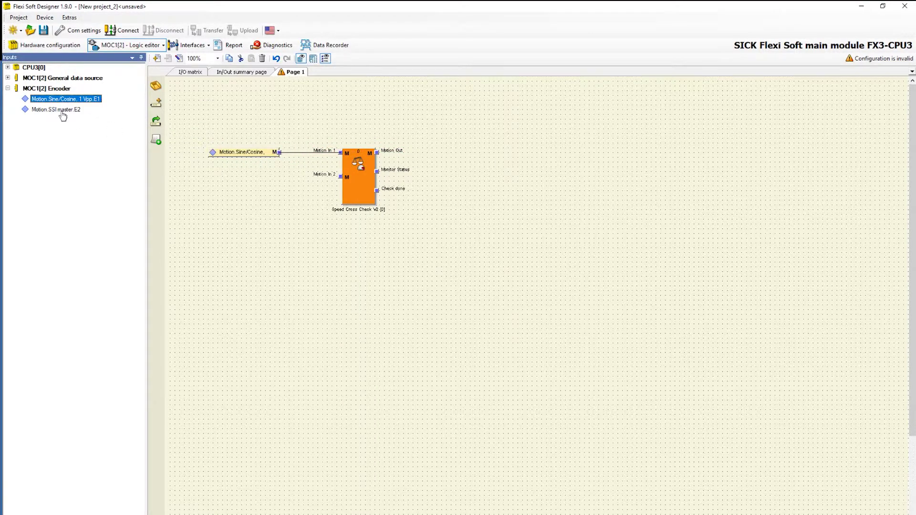
{"action": "left_click_drag", "start_coordinate": [60, 111], "coordinate": [207, 179]}
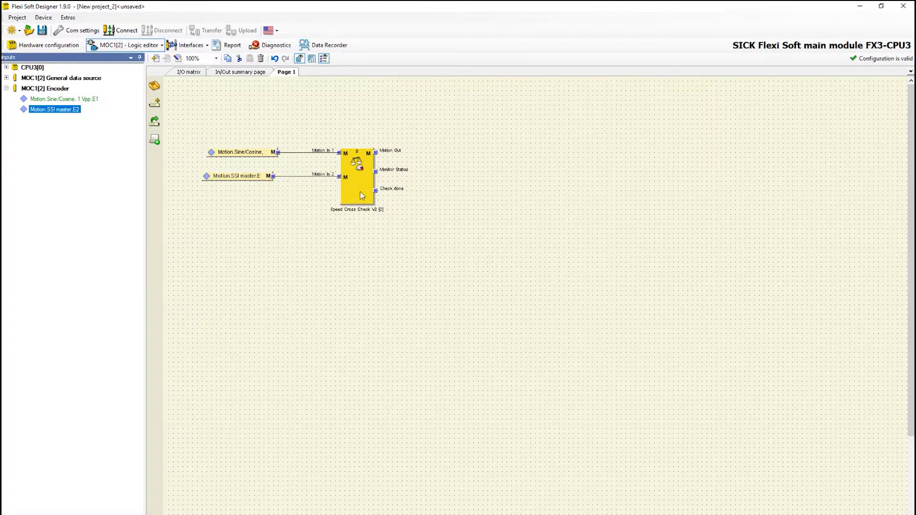
Open the Speed Cross Check V2 parameters and review the Units and Speed cross check mode pages
{"action": "double_click", "coordinate": [354, 192]}
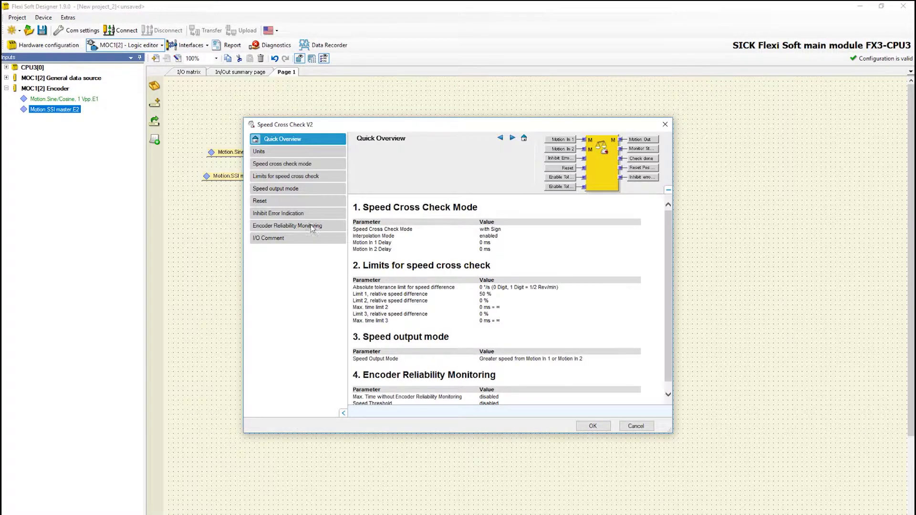
{"action": "left_click", "coordinate": [305, 150]}
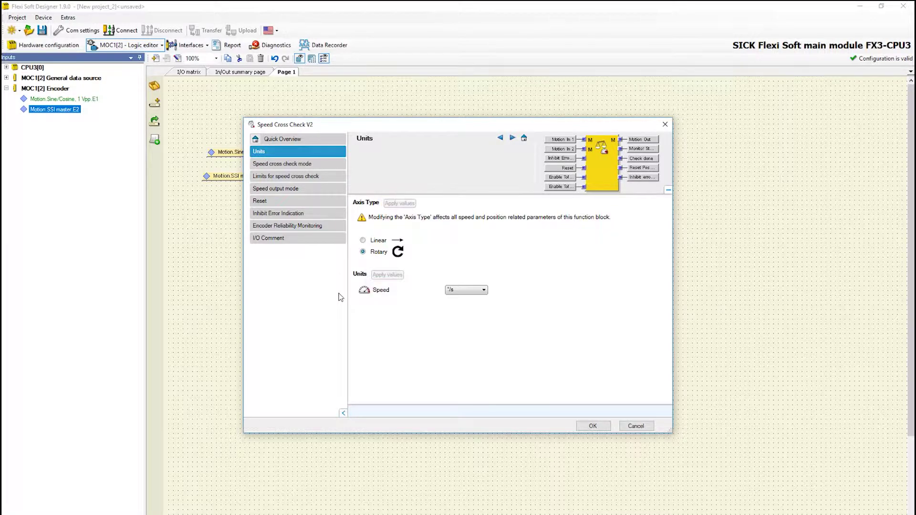
{"action": "left_click", "coordinate": [338, 167]}
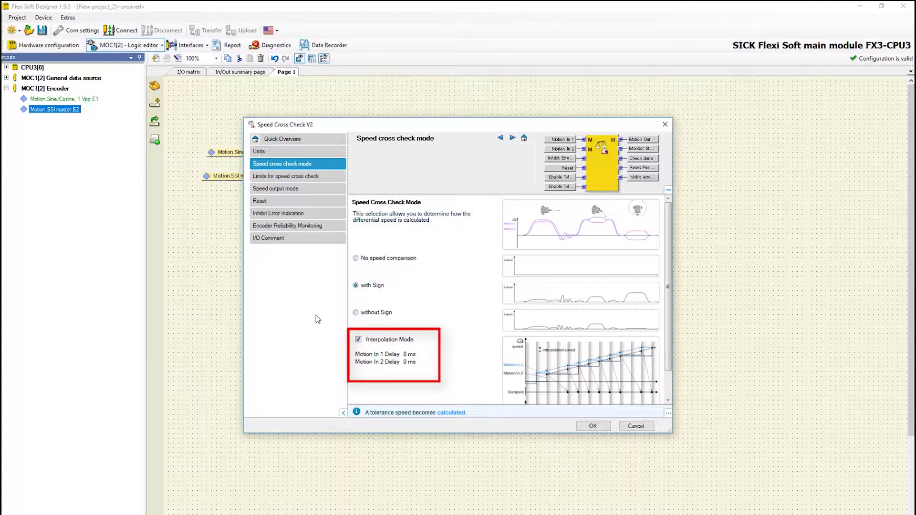
Set the absolute speed tolerance to 201 °/s and enable tolerance limits 2 (51%) and 3 (52%)
{"action": "left_click", "coordinate": [339, 180]}
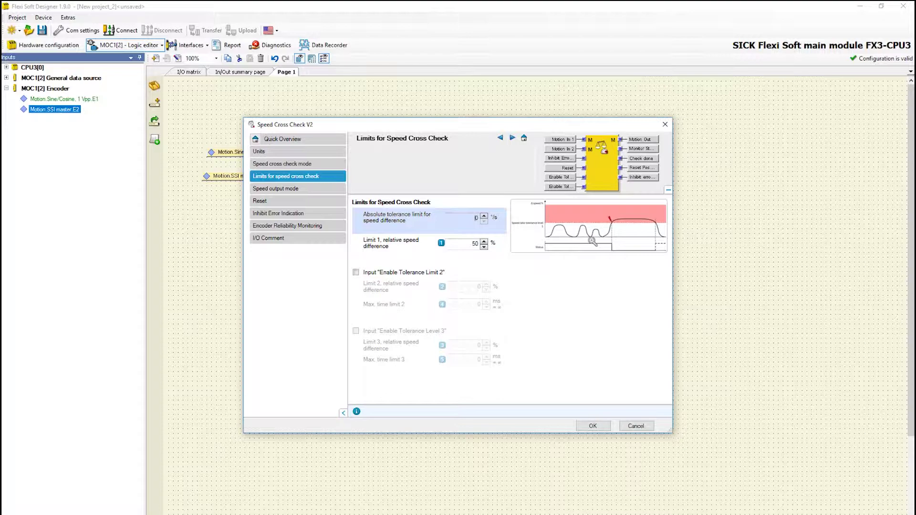
{"action": "key", "text": "Delete"}
{"action": "type", "text": "200"}
{"action": "key", "text": "Up"}
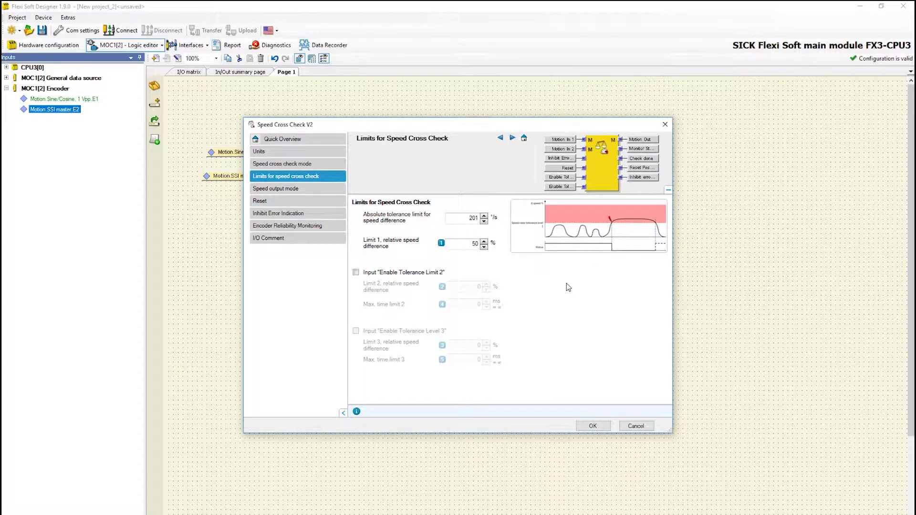
{"action": "left_click", "coordinate": [587, 229]}
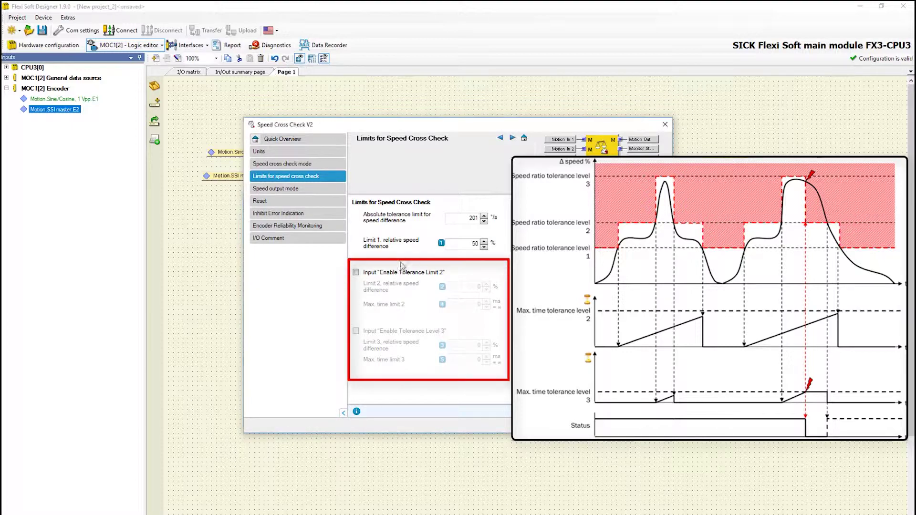
{"action": "left_click", "coordinate": [357, 273]}
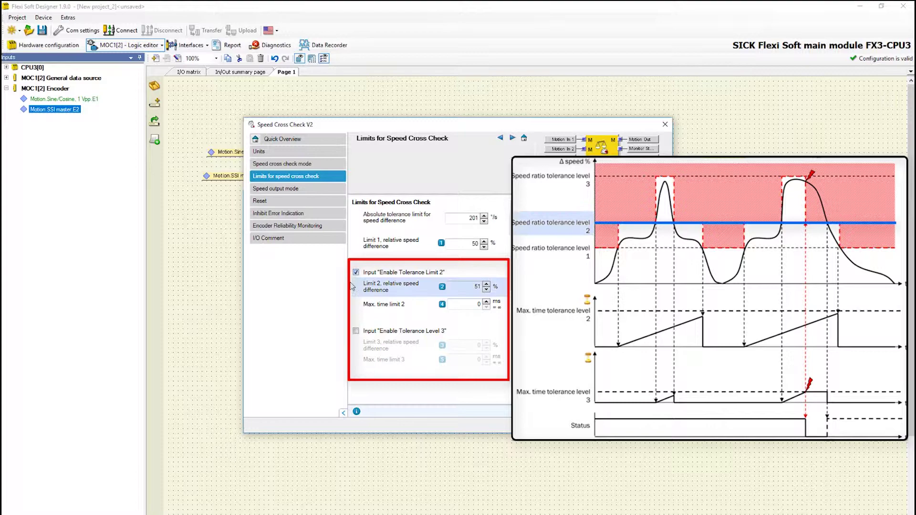
{"action": "left_click", "coordinate": [357, 332]}
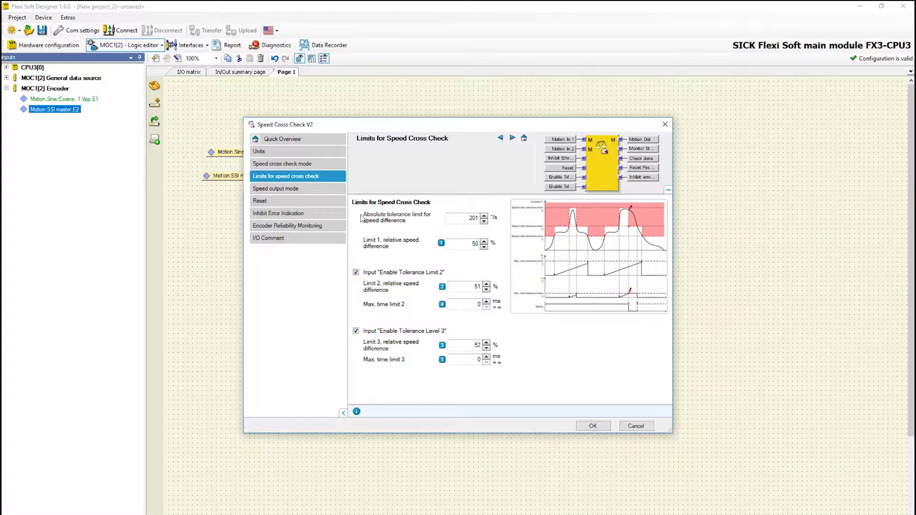
Choose 'Mean Speed of Motion In 1 and Motion In 2' as the speed output mode
{"action": "left_click", "coordinate": [337, 190]}
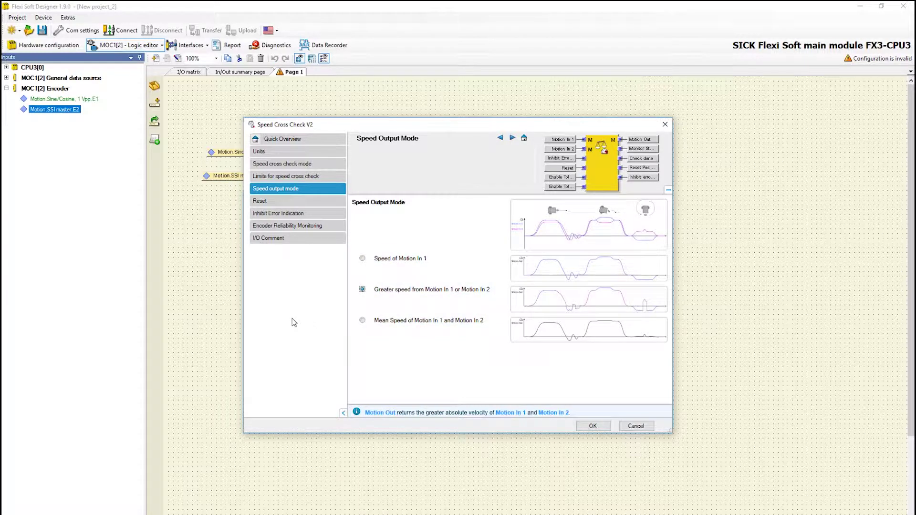
{"action": "left_click", "coordinate": [363, 259]}
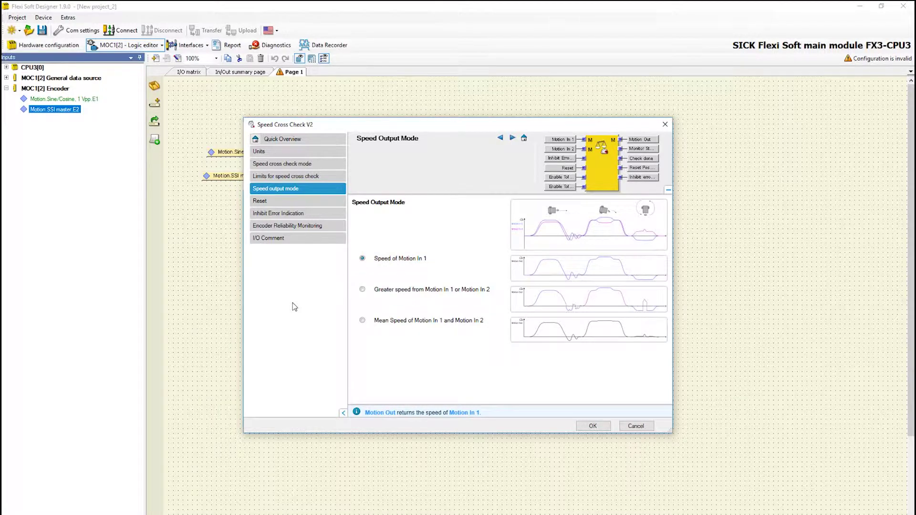
{"action": "left_click", "coordinate": [362, 289]}
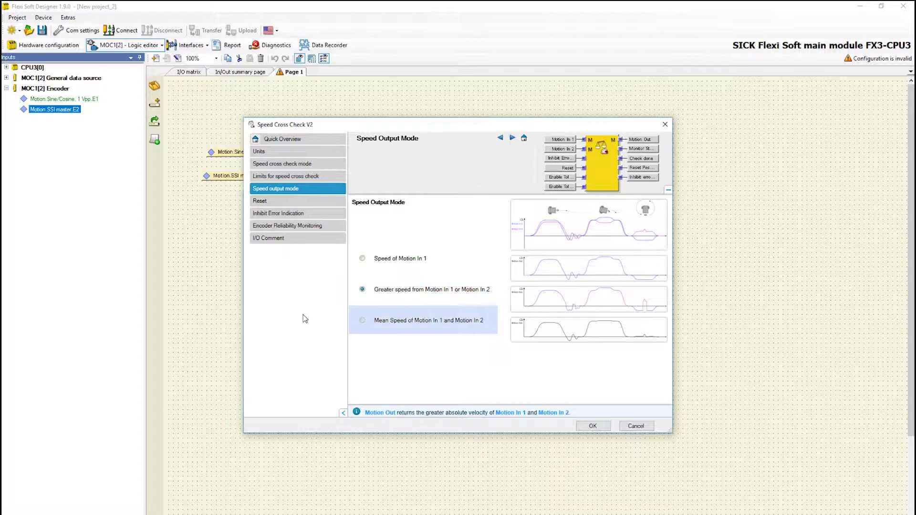
{"action": "left_click", "coordinate": [362, 320]}
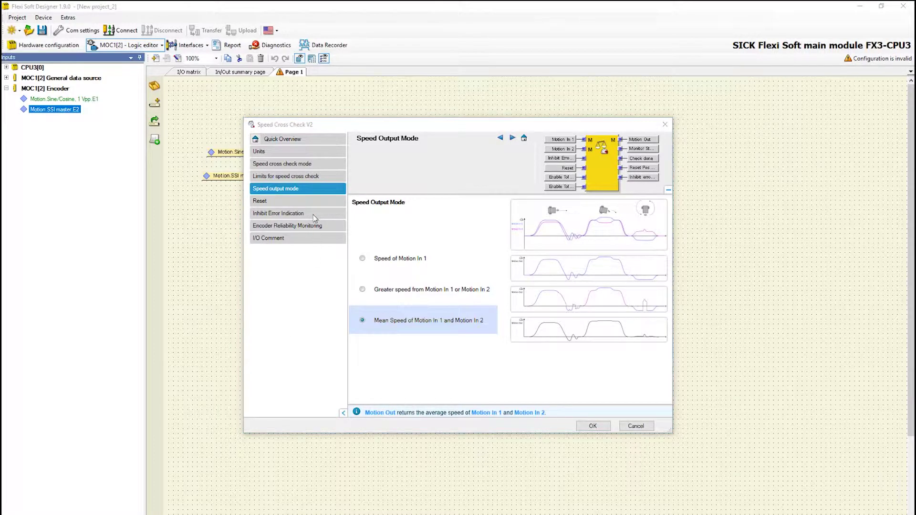
View the block's Reset settings page
{"action": "left_click", "coordinate": [324, 201]}
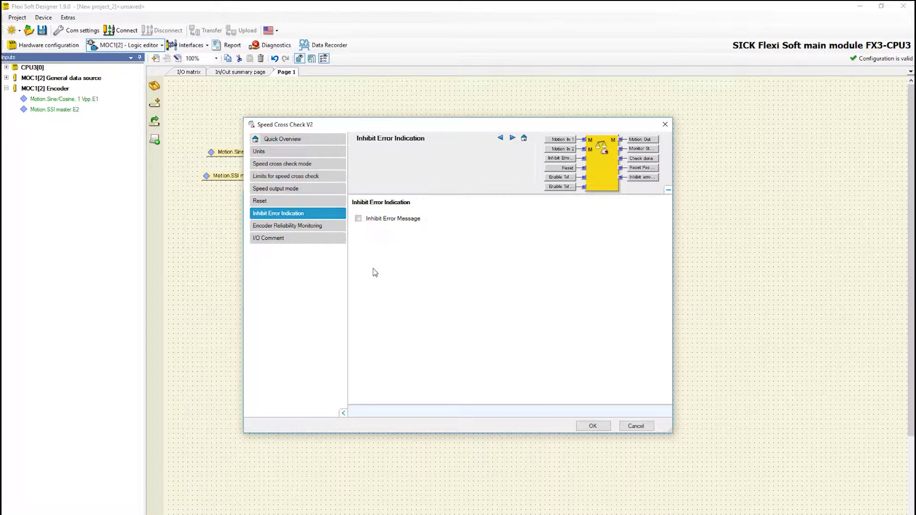
Activate encoder reliability monitoring with Max. Time 24 h and Speed Threshold 10 °/s
{"action": "left_click", "coordinate": [324, 227]}
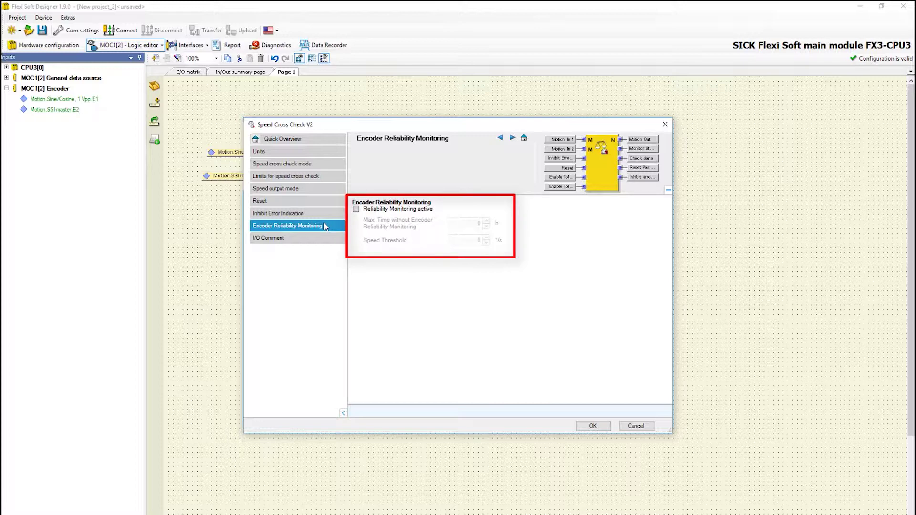
{"action": "left_click", "coordinate": [356, 210]}
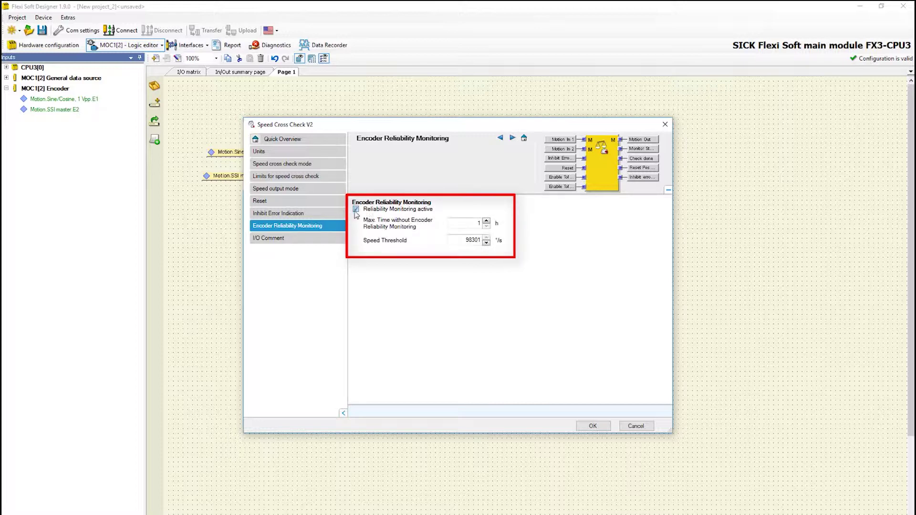
{"action": "left_click", "coordinate": [450, 224]}
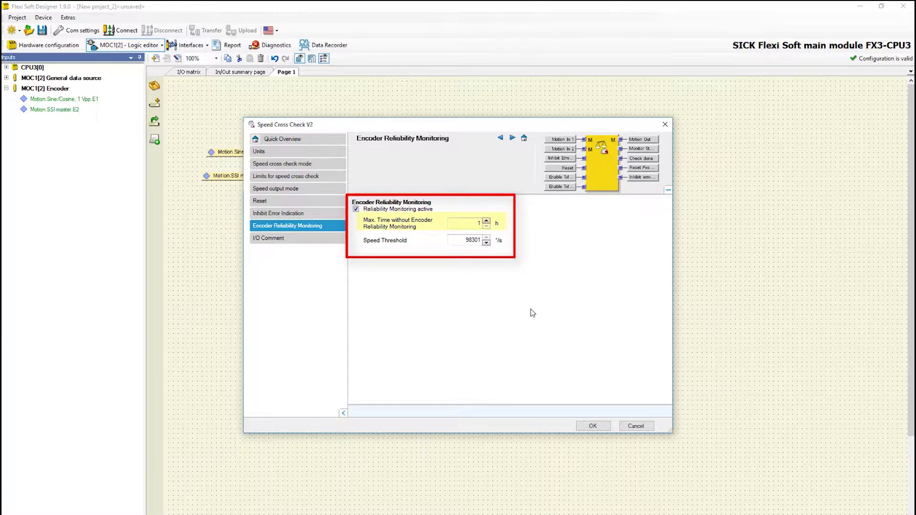
{"action": "key", "text": "Delete"}
{"action": "type", "text": "24"}
{"action": "left_click", "coordinate": [460, 239]}
{"action": "key", "text": "Delete"}
{"action": "key", "text": "Delete"}
{"action": "key", "text": "Delete"}
{"action": "key", "text": "Delete"}
{"action": "key", "text": "Delete"}
{"action": "type", "text": "10"}
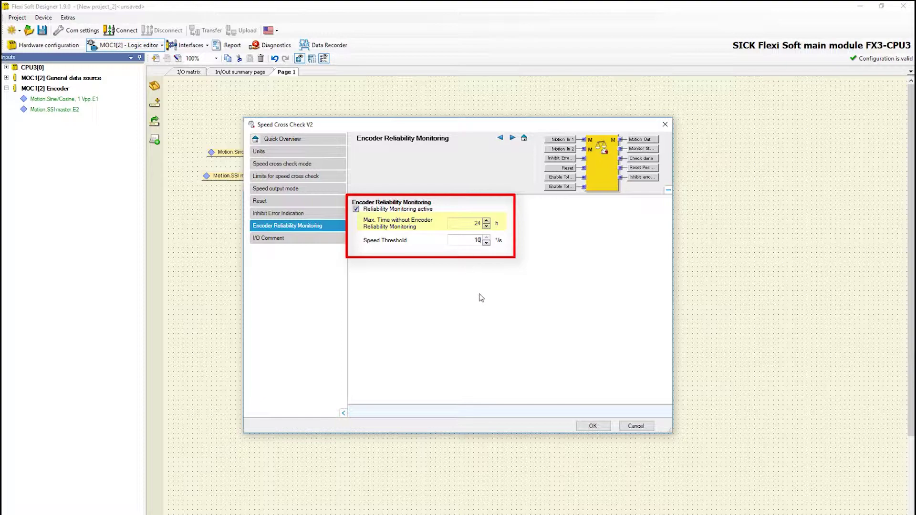